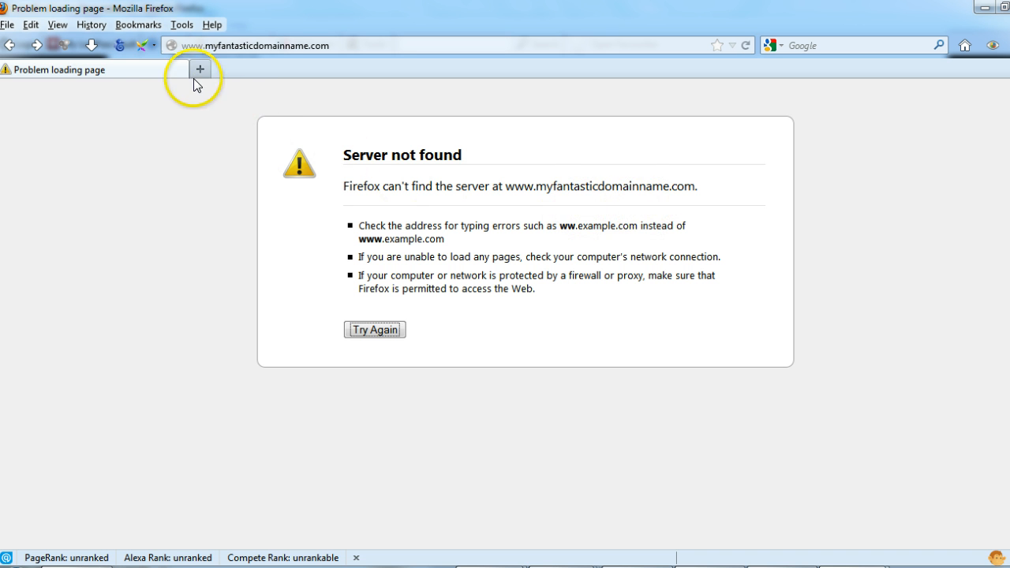
Open the Google Australia home page and search for "cheap domain names"
{"action": "left_click", "coordinate": [34, 47]}
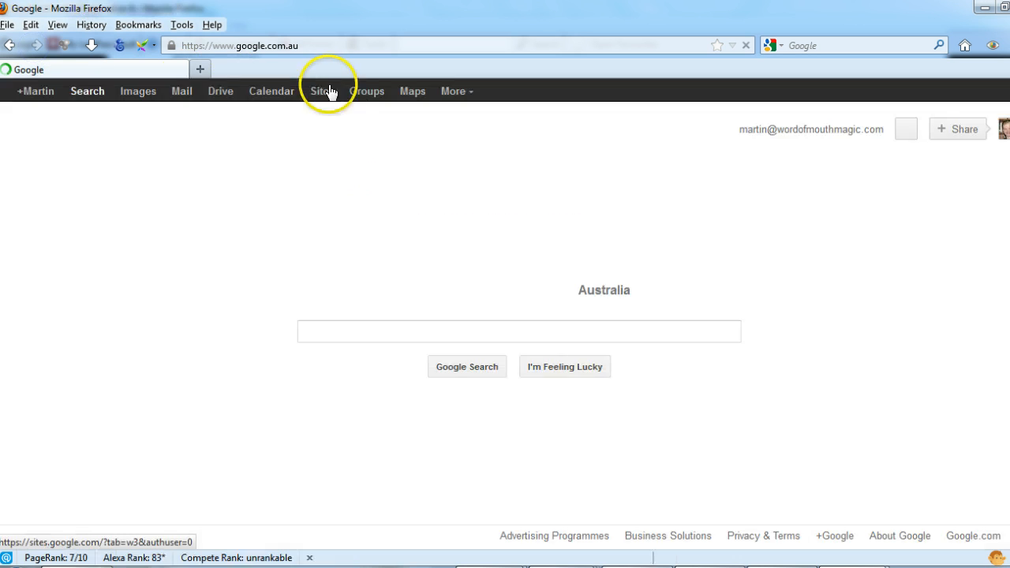
{"action": "left_click", "coordinate": [418, 291]}
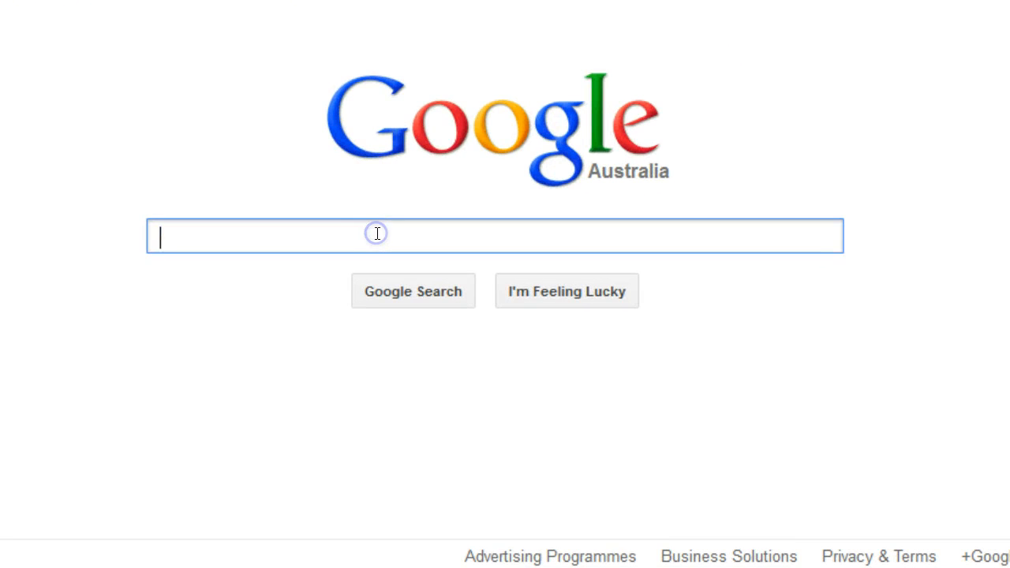
{"action": "type", "text": "cheap domain na"}
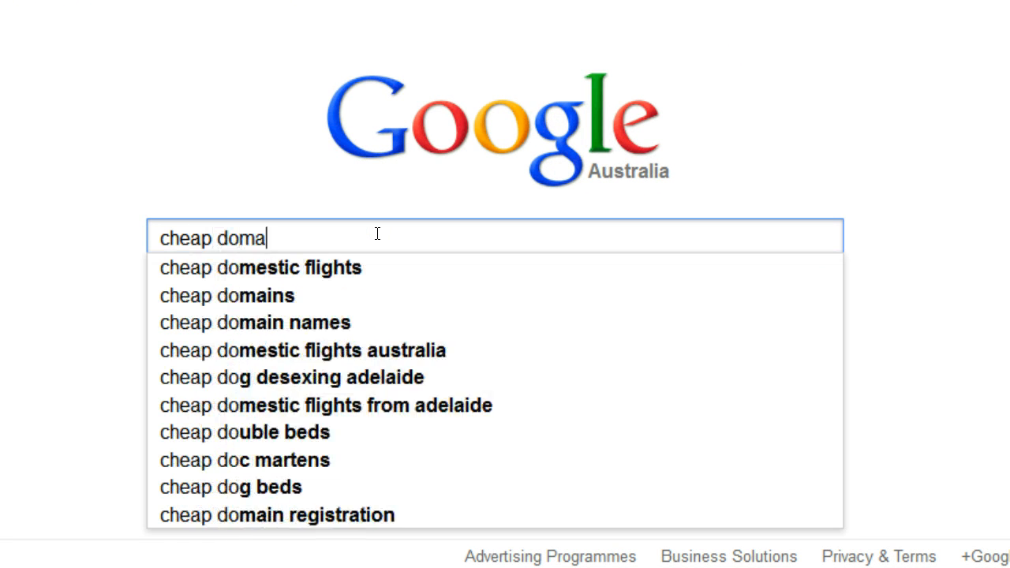
{"action": "type", "text": "mes"}
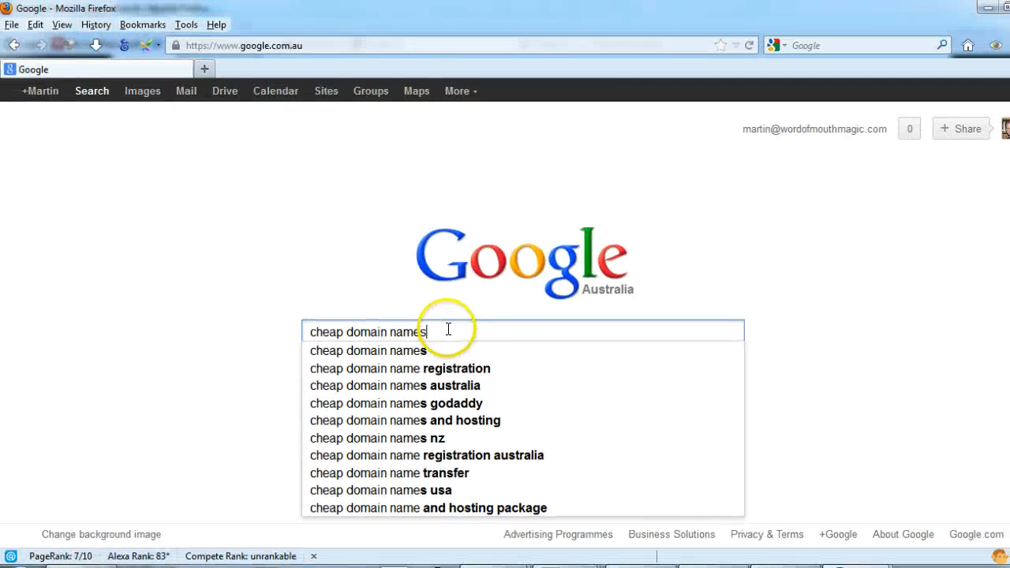
{"action": "key", "text": "Return"}
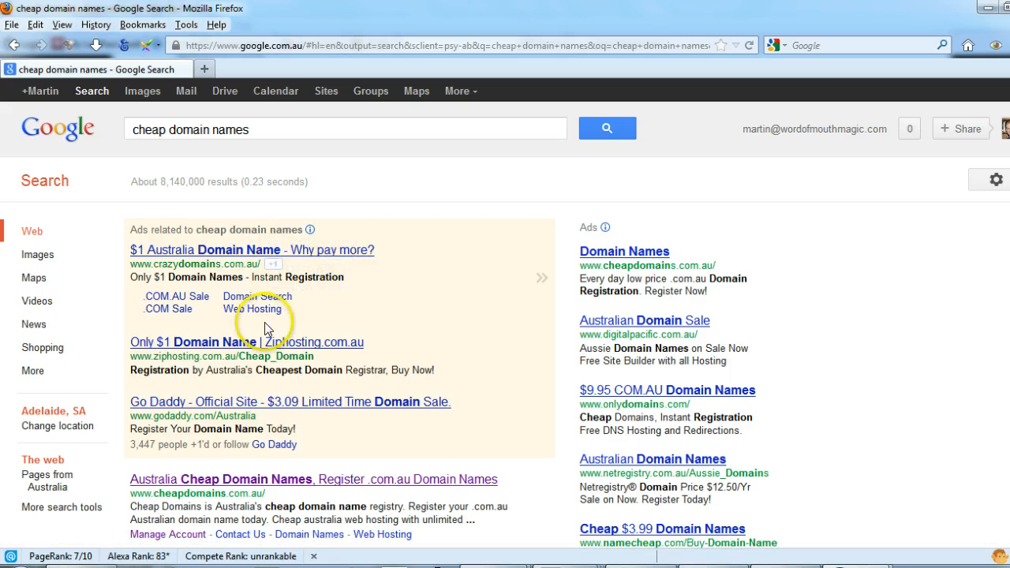
Browse the offers in the search results and open the USA version of the same search in a new tab
{"action": "scroll", "coordinate": [254, 348], "scroll_direction": "down", "scroll_amount": 2}
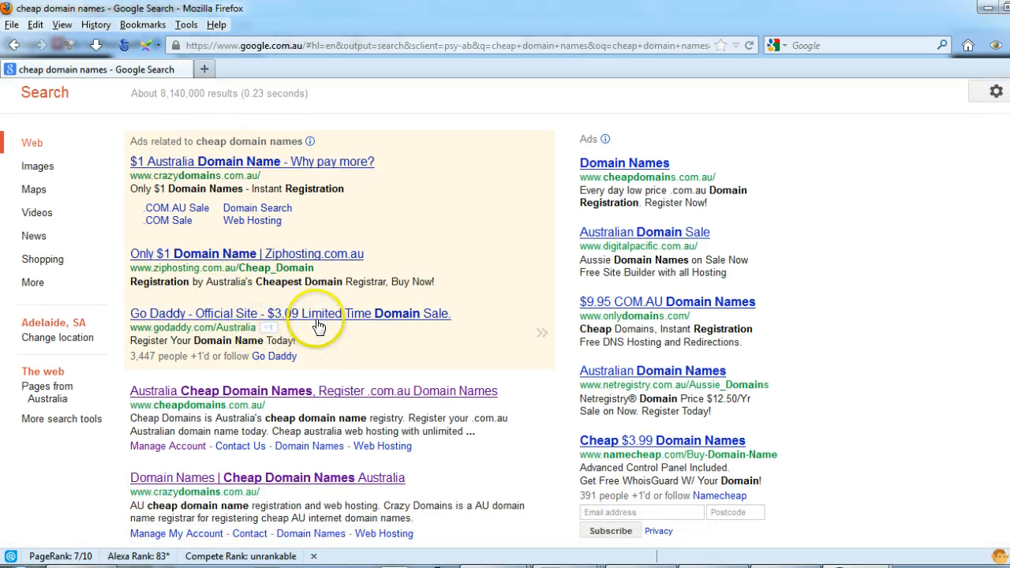
{"action": "scroll", "coordinate": [315, 351], "scroll_direction": "down", "scroll_amount": 4}
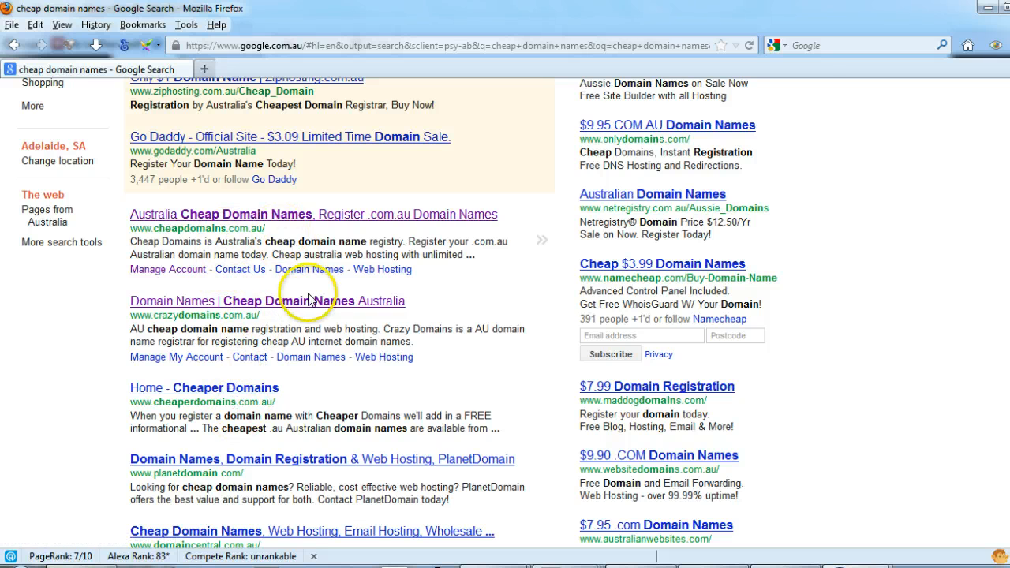
{"action": "scroll", "coordinate": [312, 304], "scroll_direction": "up", "scroll_amount": 1}
{"action": "scroll", "coordinate": [314, 306], "scroll_direction": "up", "scroll_amount": 3}
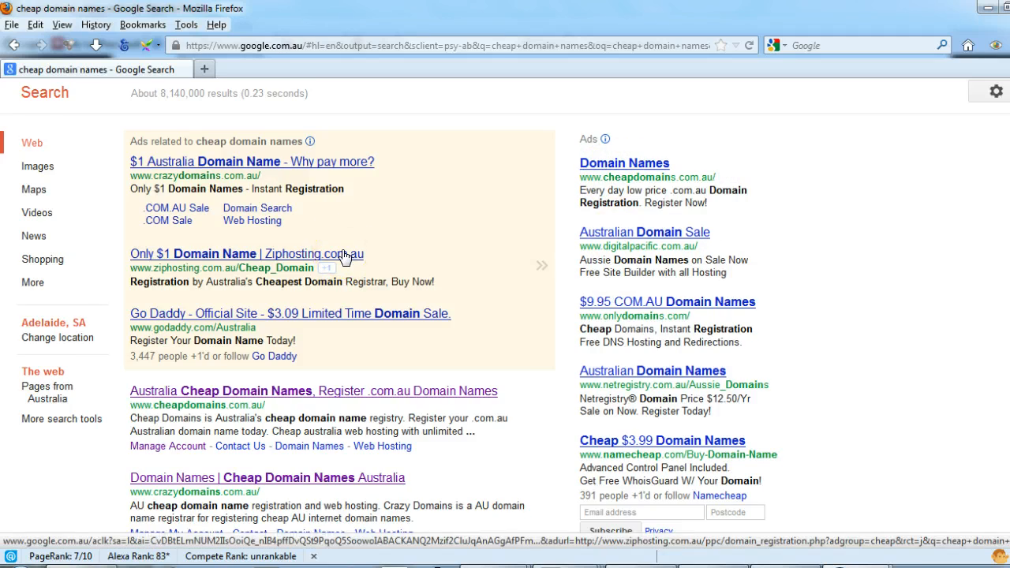
{"action": "scroll", "coordinate": [345, 257], "scroll_direction": "up", "scroll_amount": 2}
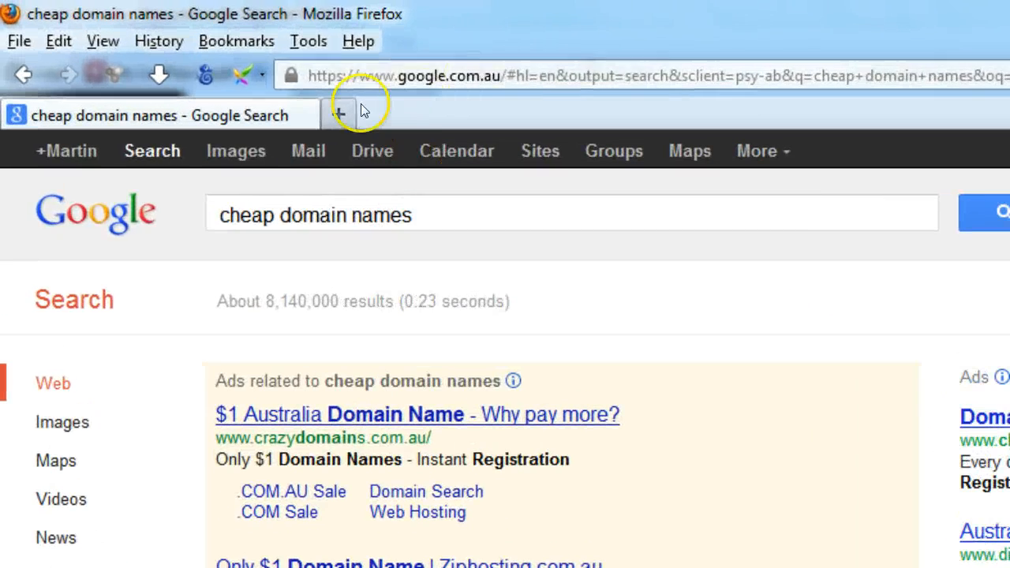
{"action": "left_click", "coordinate": [262, 74]}
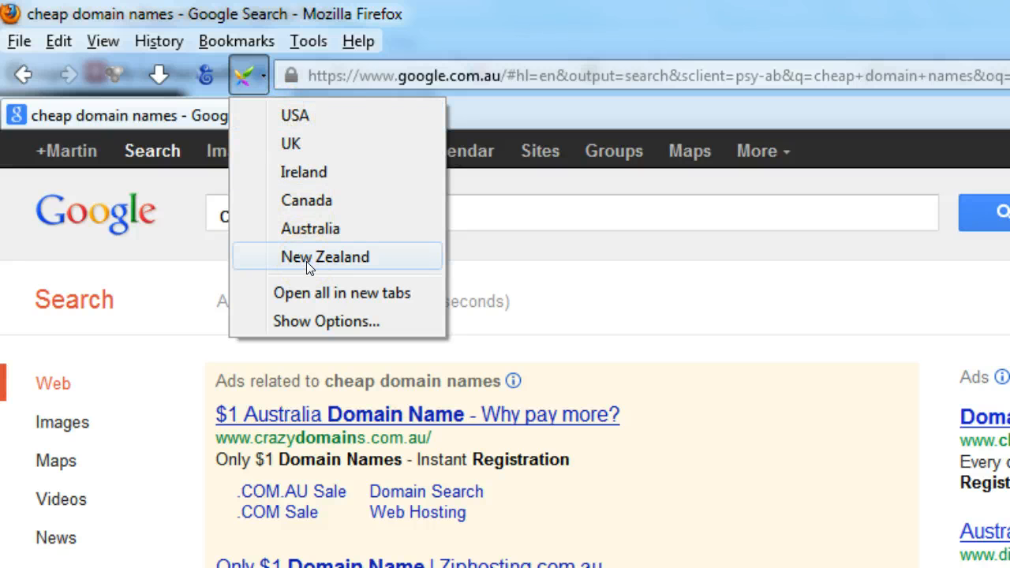
{"action": "left_click", "coordinate": [298, 117]}
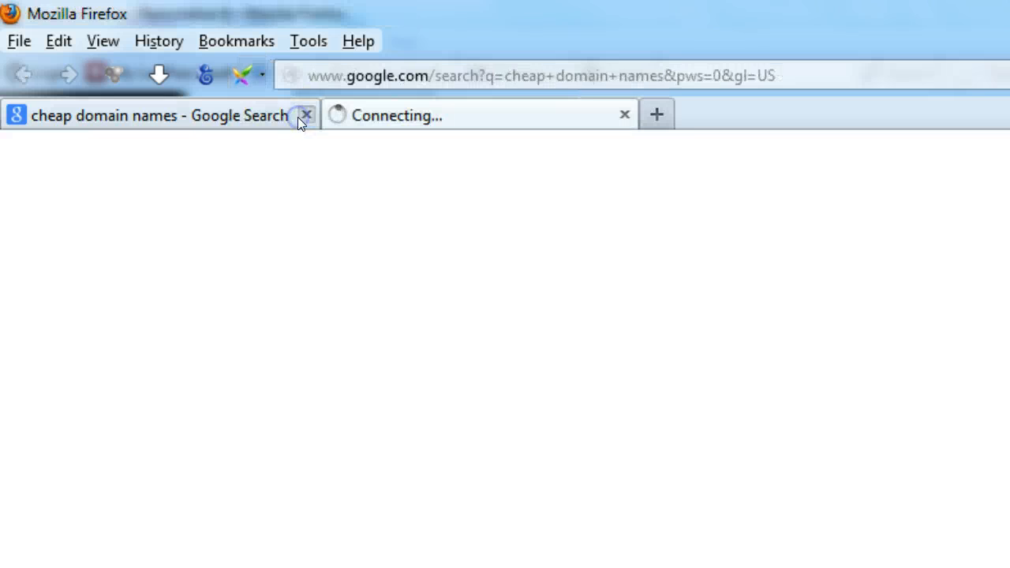
{"action": "left_click", "coordinate": [324, 114]}
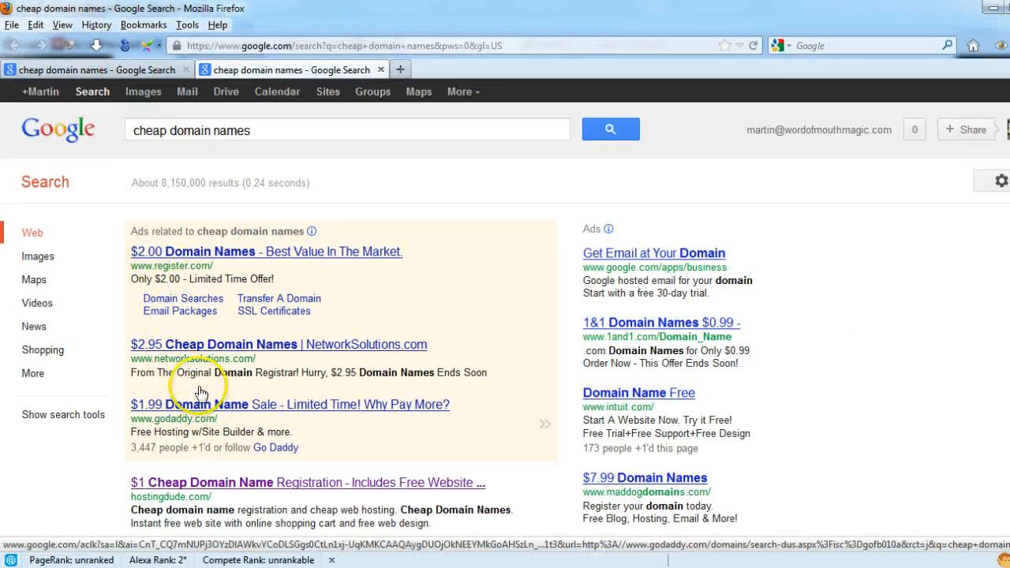
Compare the Go Daddy ads in the Australian and US results, and open the US $1.99 Domain Name Sale ad
{"action": "left_click", "coordinate": [118, 69]}
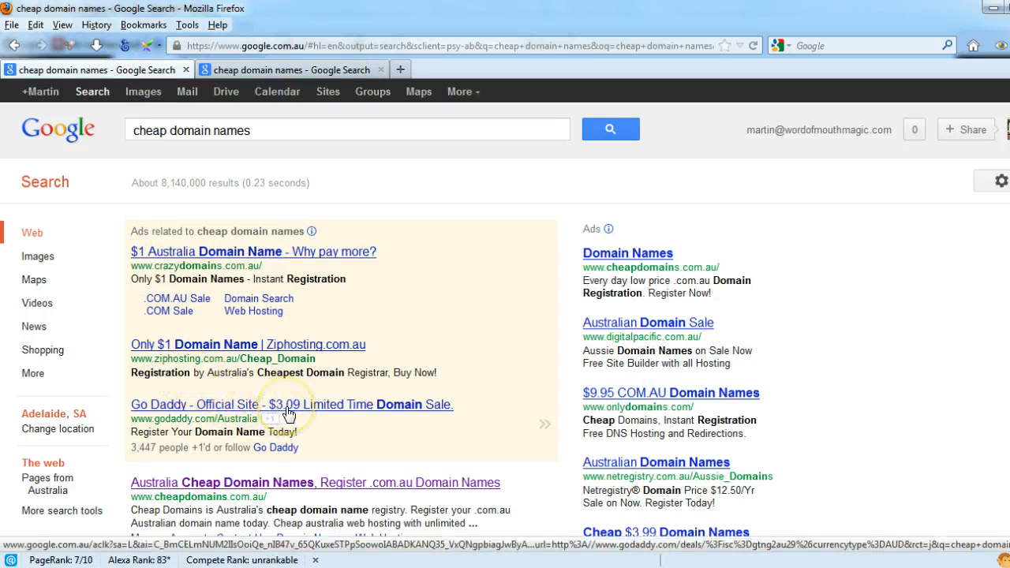
{"action": "left_click", "coordinate": [286, 72]}
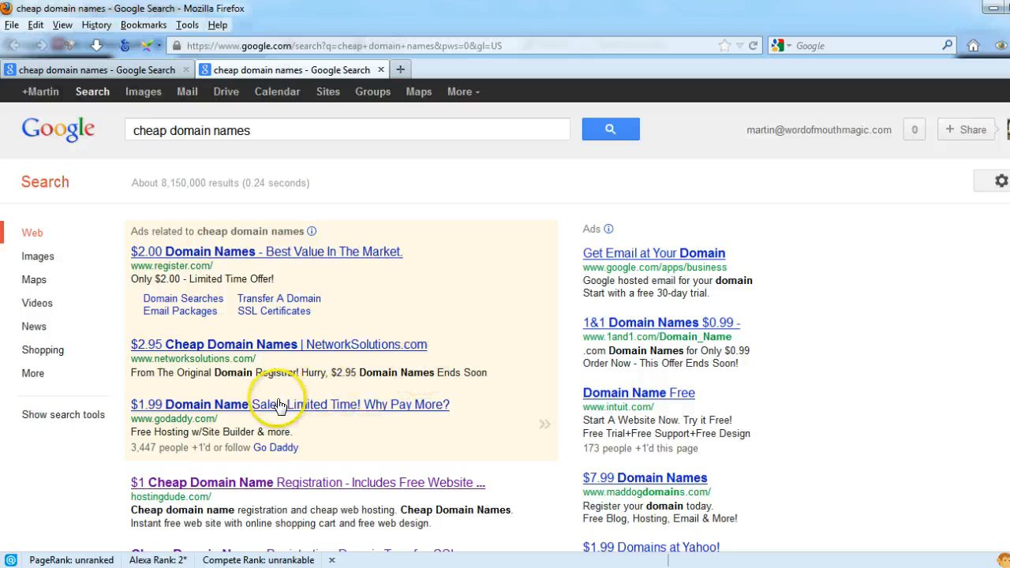
{"action": "left_click", "coordinate": [238, 406]}
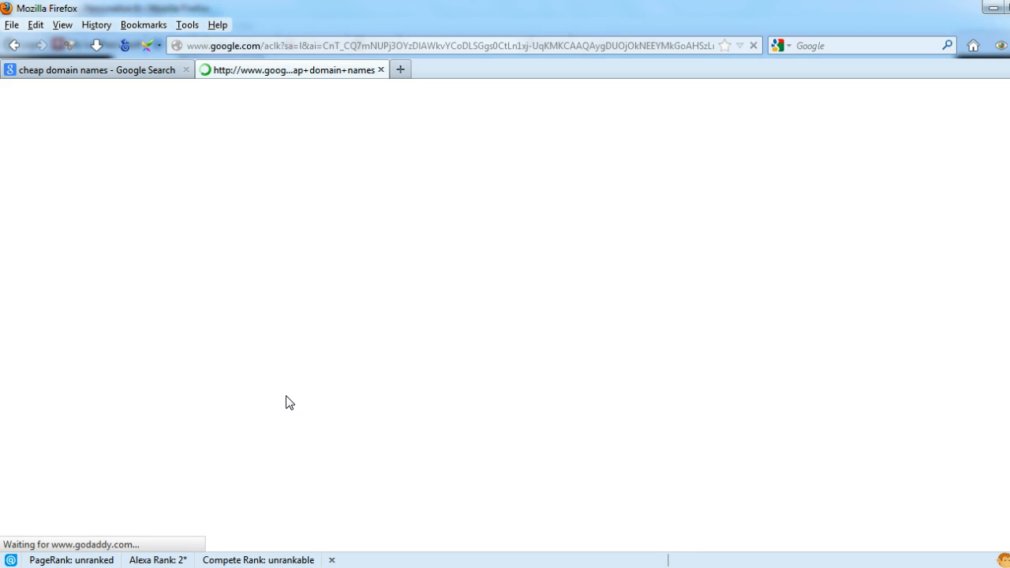
{"action": "left_click", "coordinate": [288, 392]}
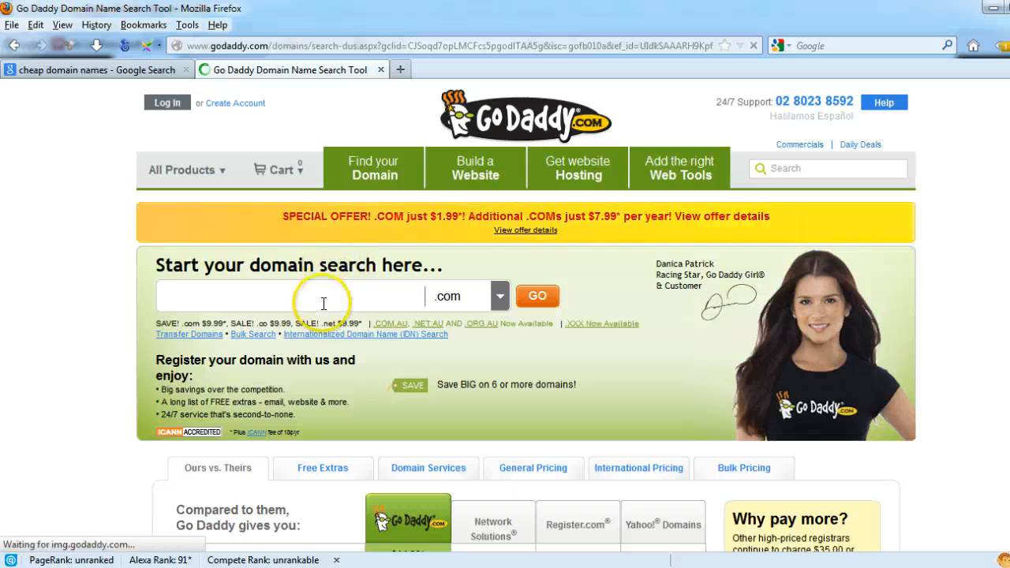
Start a Go Daddy domain search for holidaycardsystem with the .com extension
{"action": "left_click", "coordinate": [322, 300]}
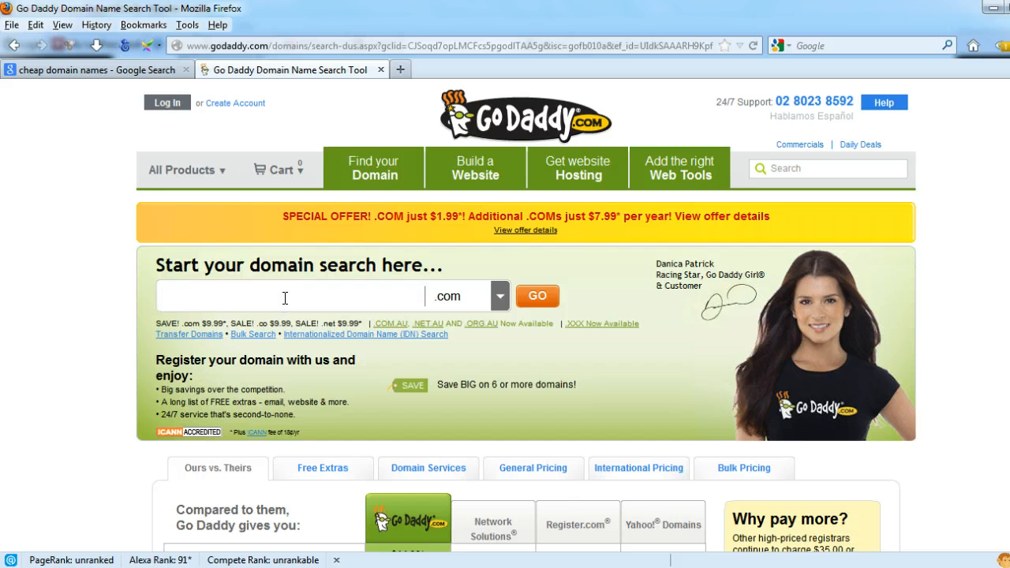
{"action": "left_click", "coordinate": [334, 303]}
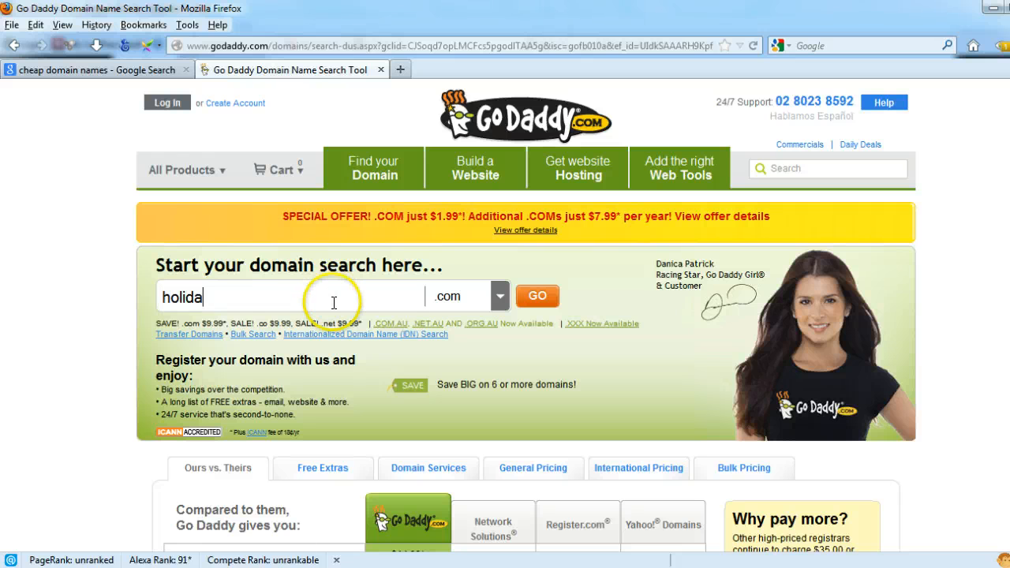
{"action": "type", "text": "holidaycardsyste"}
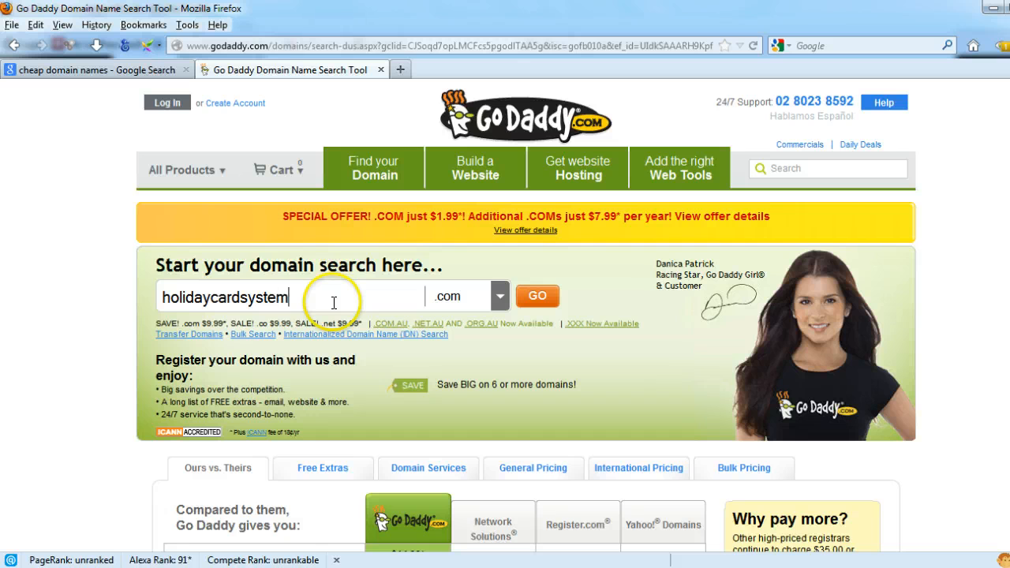
{"action": "type", "text": "m"}
{"action": "left_click", "coordinate": [537, 296]}
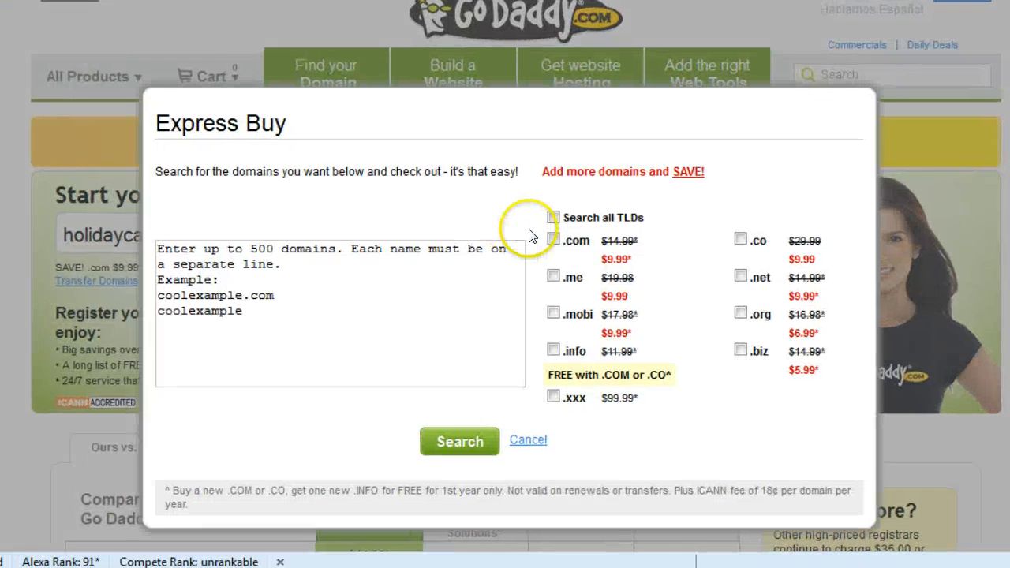
Search for holidaycardsystem in Express Buy with only the .com extension selected
{"action": "left_click", "coordinate": [484, 300]}
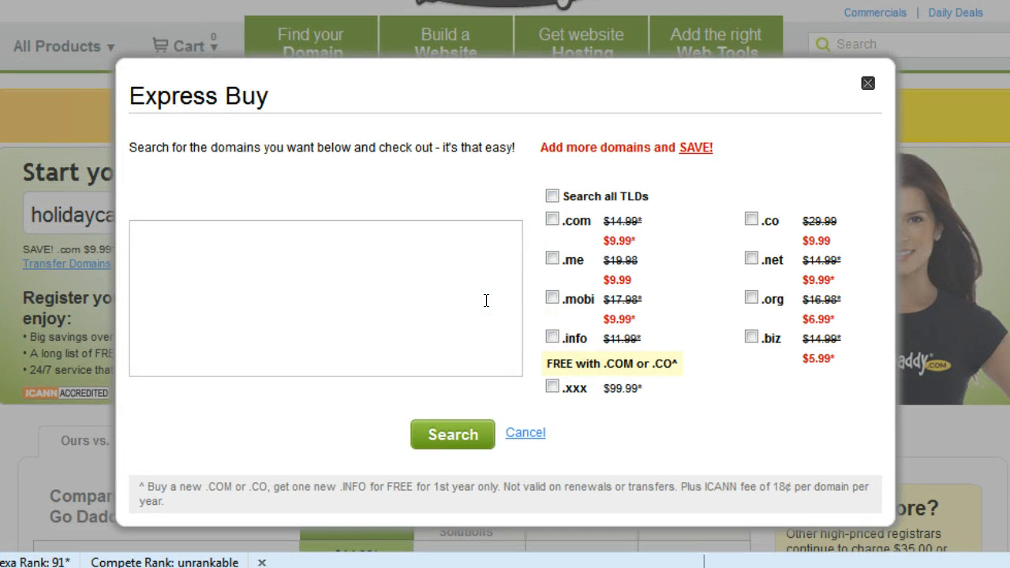
{"action": "type", "text": "holidaycardsystem"}
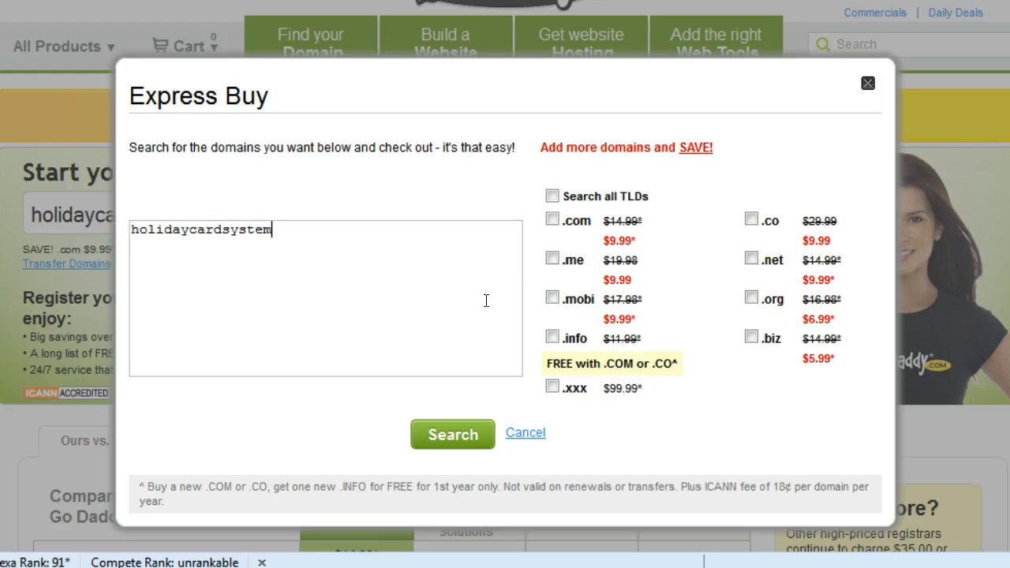
{"action": "left_click", "coordinate": [552, 220]}
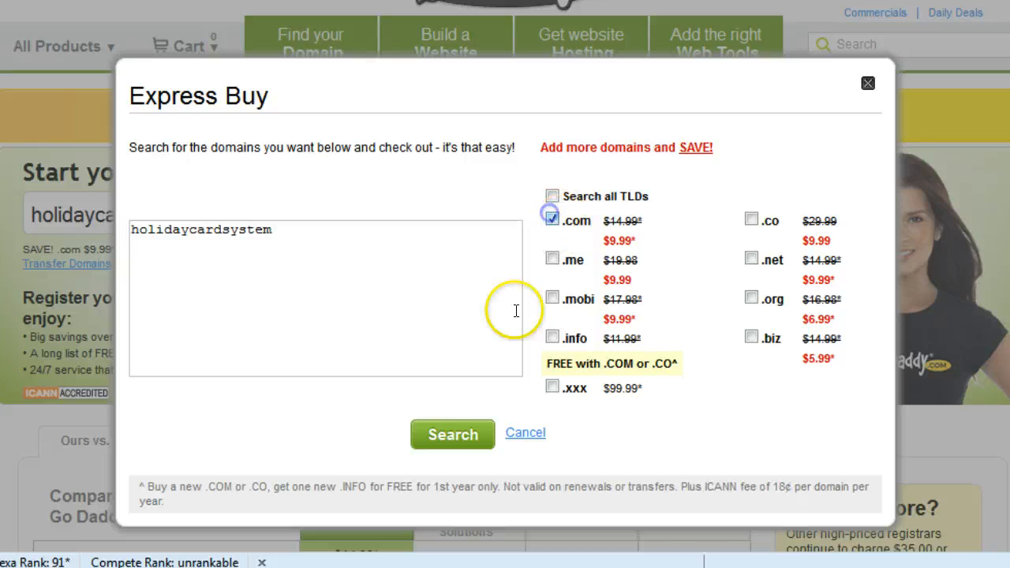
{"action": "left_click", "coordinate": [458, 437]}
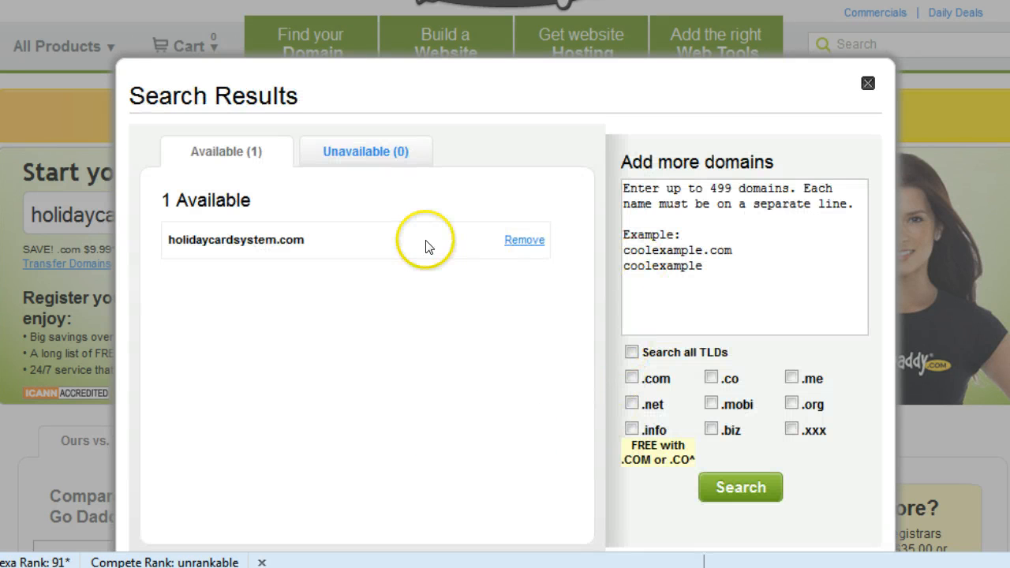
Continue to the cart with holidaycardsystem.com without adding extras, and dismiss the expiring items notice
{"action": "scroll", "coordinate": [418, 251], "scroll_direction": "down", "scroll_amount": 3}
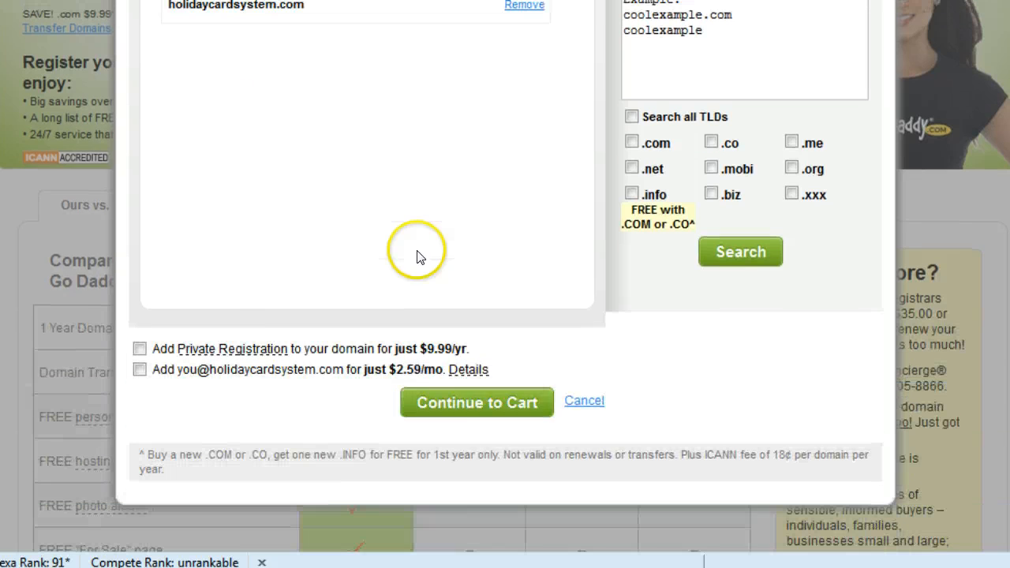
{"action": "left_click", "coordinate": [458, 404]}
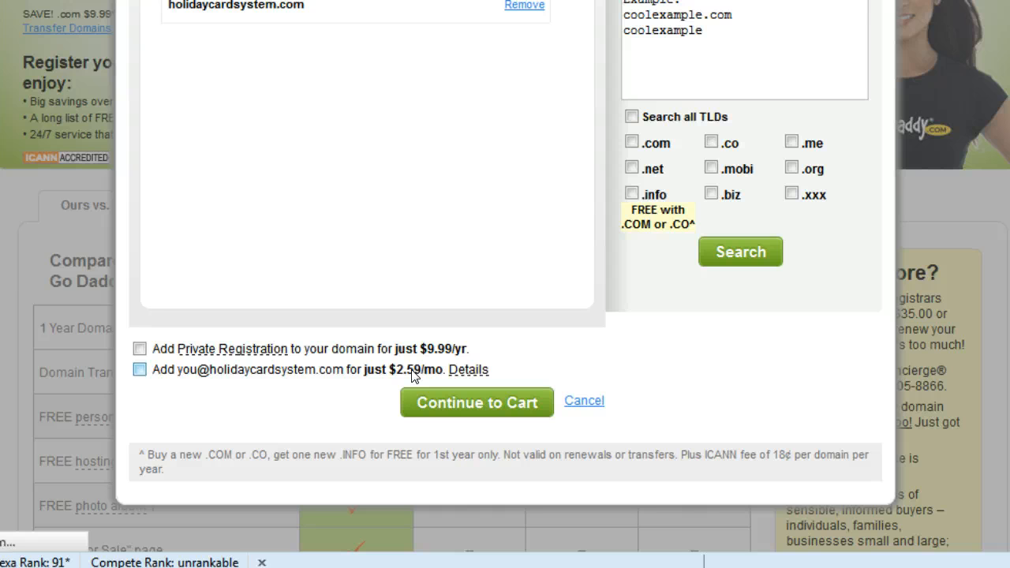
{"action": "left_click", "coordinate": [466, 401]}
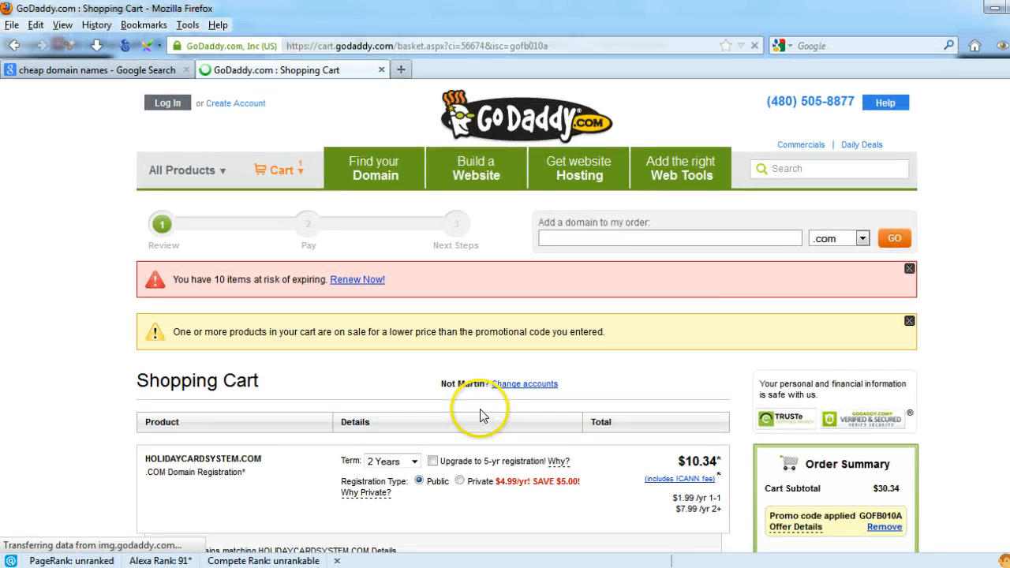
{"action": "left_click", "coordinate": [909, 268]}
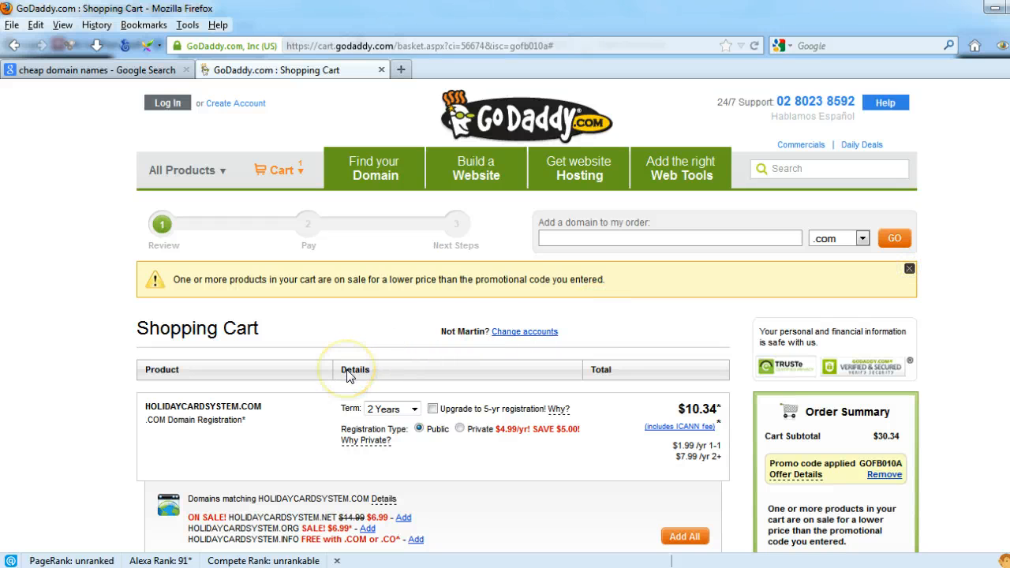
Set the registration term of HOLIDAYCARDSYSTEM.COM in the shopping cart to 1 Year
{"action": "scroll", "coordinate": [349, 376], "scroll_direction": "down", "scroll_amount": 2}
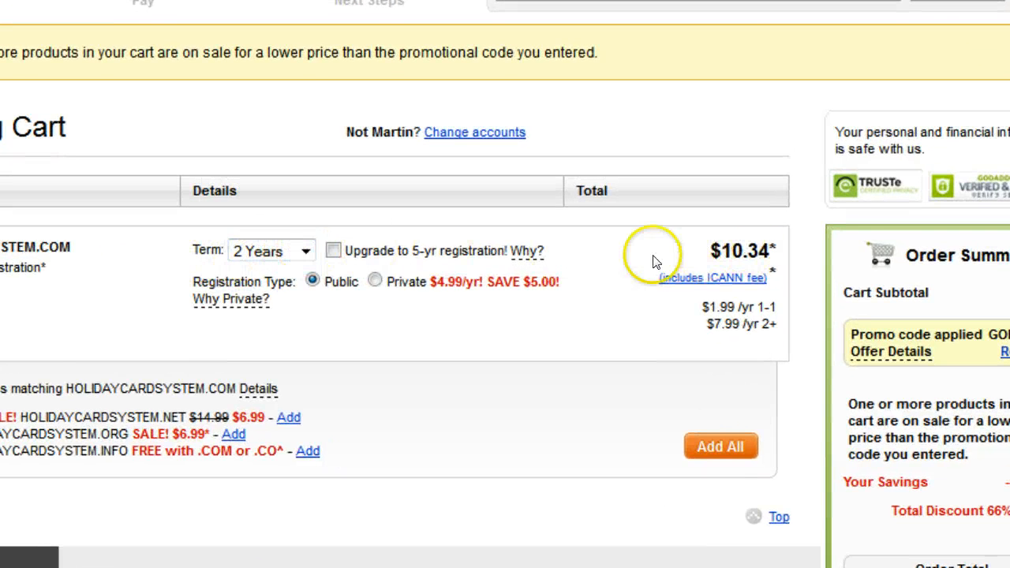
{"action": "left_click", "coordinate": [305, 251]}
{"action": "left_click", "coordinate": [261, 310]}
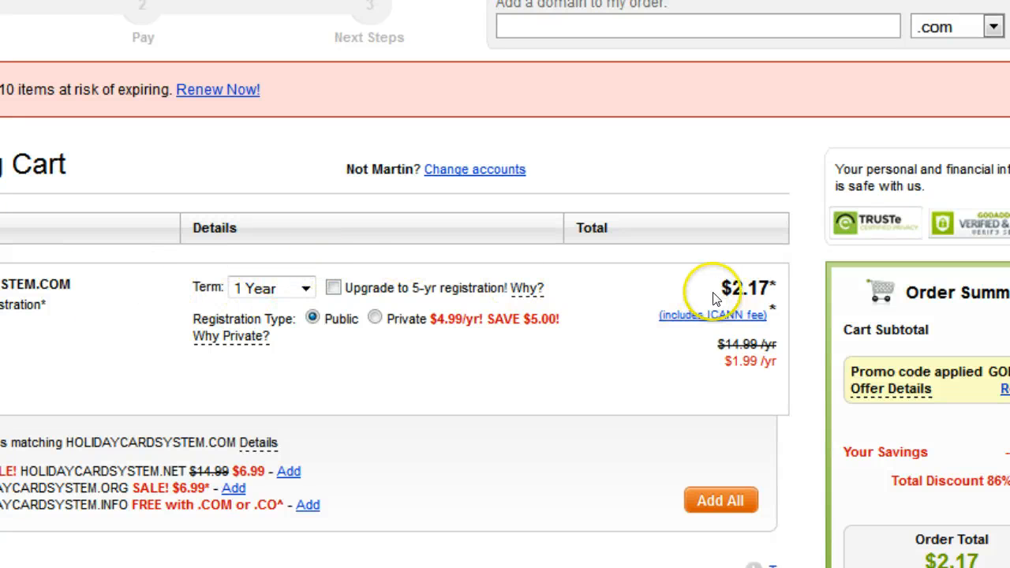
Proceed to checkout without further add-ons and agree to the terms and conditions on the payment page
{"action": "scroll", "coordinate": [341, 260], "scroll_direction": "down", "scroll_amount": 3}
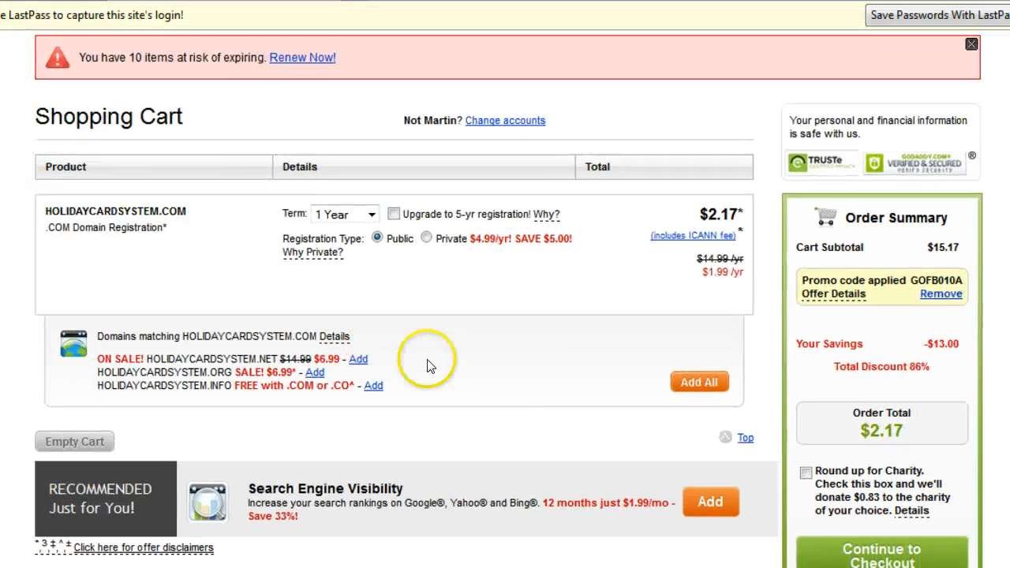
{"action": "scroll", "coordinate": [480, 394], "scroll_direction": "down", "scroll_amount": 6}
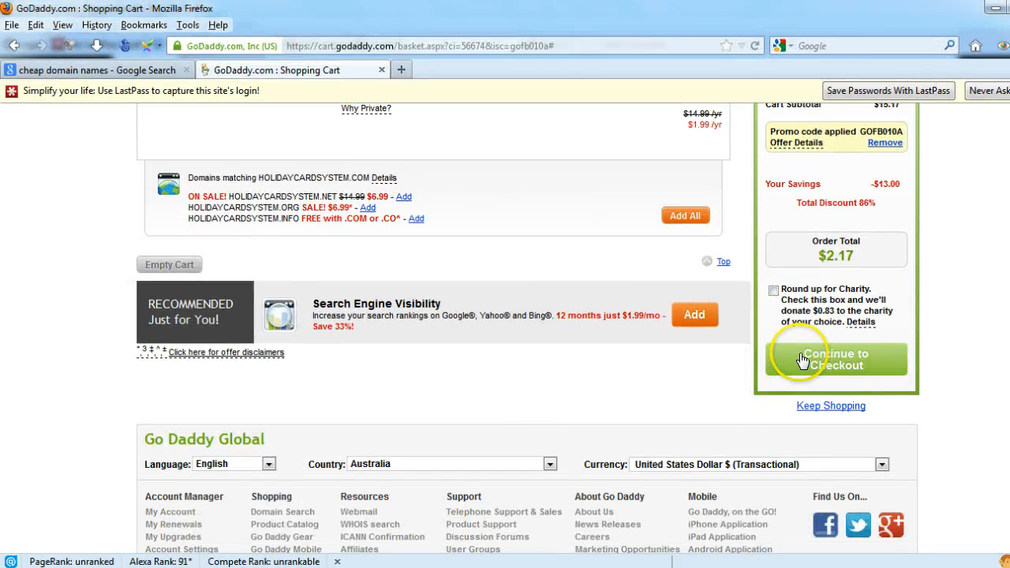
{"action": "left_click", "coordinate": [801, 360]}
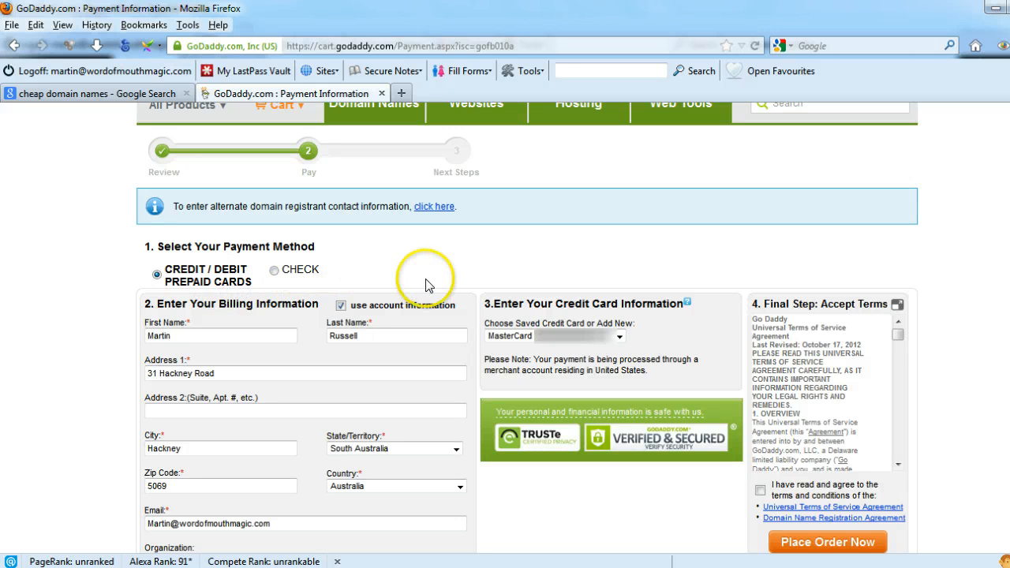
{"action": "scroll", "coordinate": [446, 285], "scroll_direction": "down", "scroll_amount": 2}
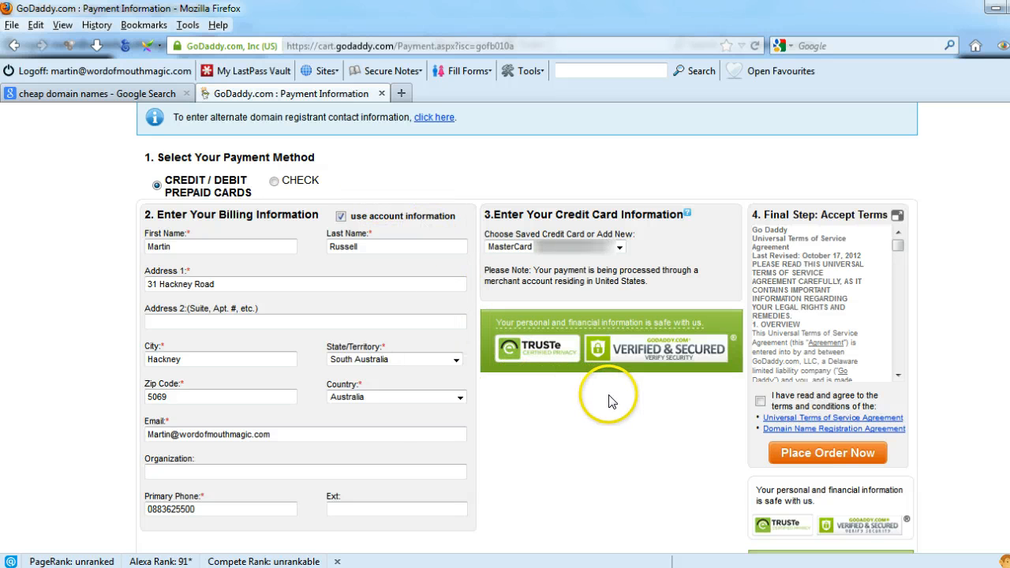
{"action": "left_click", "coordinate": [760, 402]}
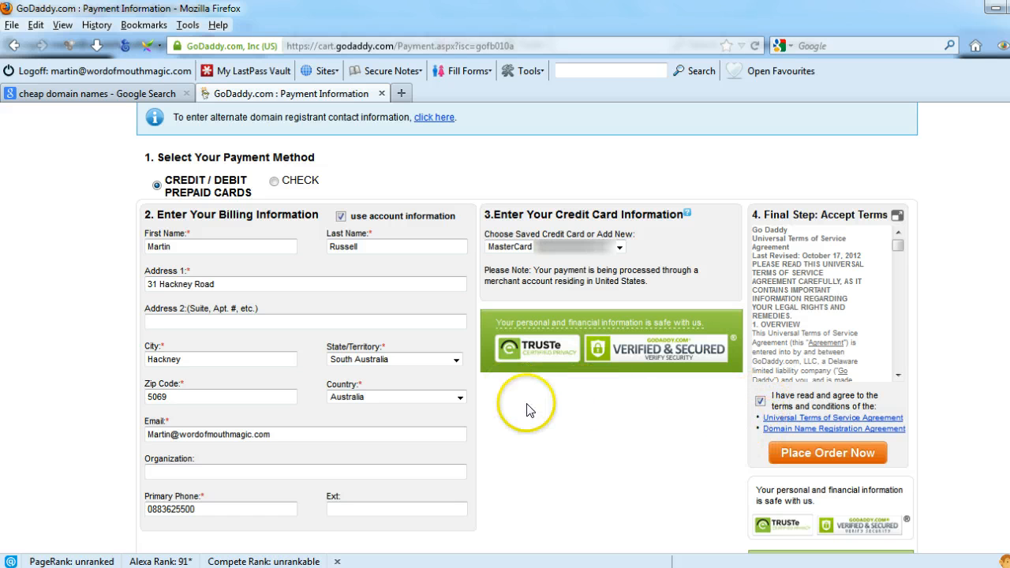
Check the order summary on the payment page, try to place the order, and dismiss the LastPass login notice
{"action": "scroll", "coordinate": [545, 419], "scroll_direction": "down", "scroll_amount": 2}
{"action": "scroll", "coordinate": [623, 412], "scroll_direction": "down", "scroll_amount": 4}
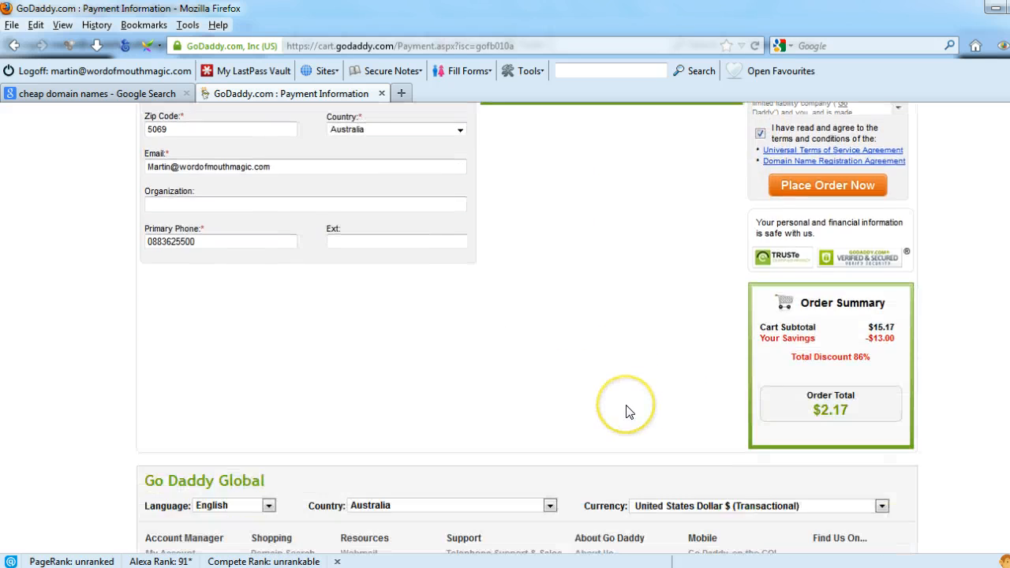
{"action": "left_click", "coordinate": [848, 187]}
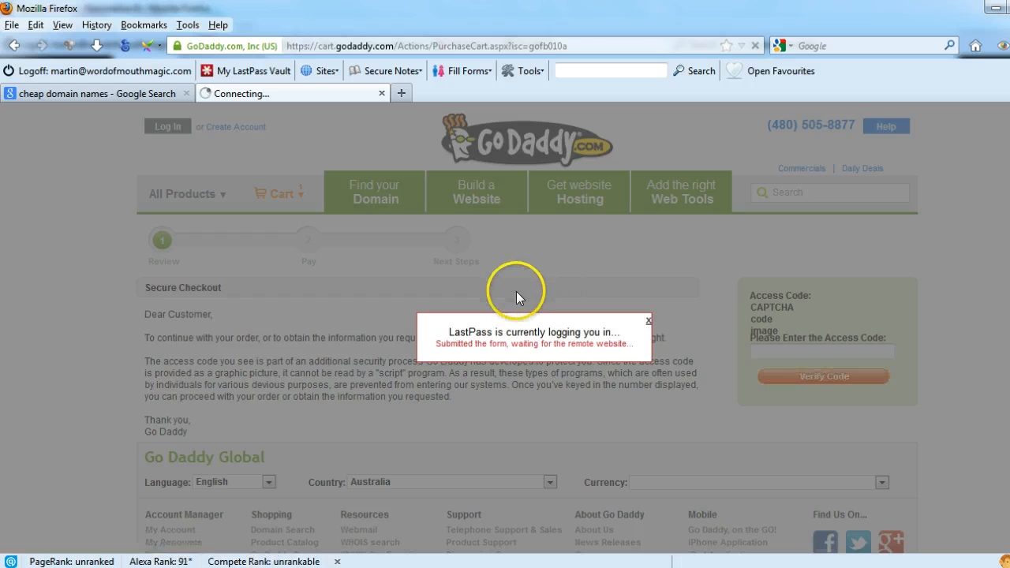
{"action": "left_click", "coordinate": [649, 320]}
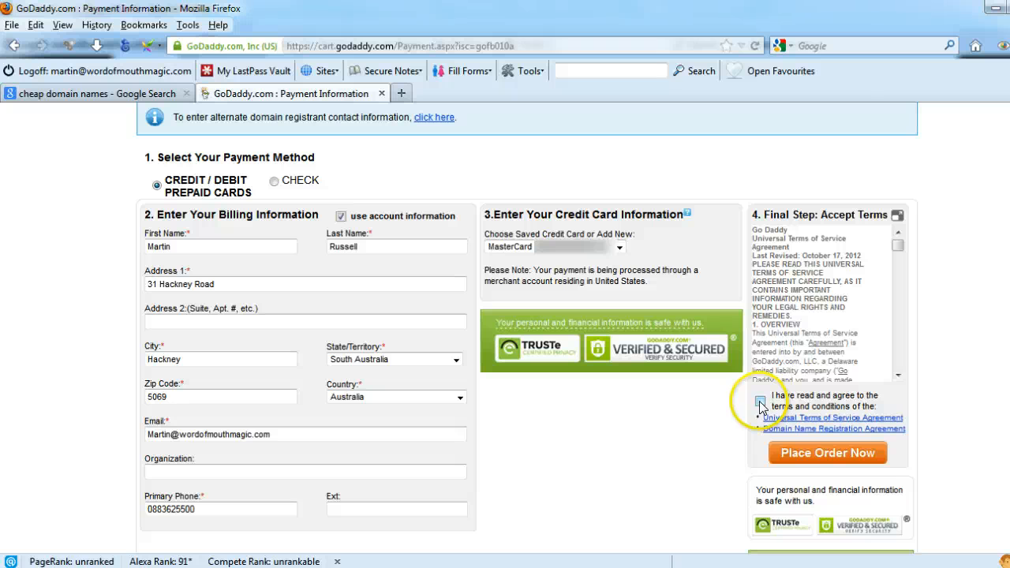
Agree to the terms and conditions on the reloaded payment page and place the order
{"action": "left_click", "coordinate": [760, 404]}
{"action": "left_click", "coordinate": [827, 454]}
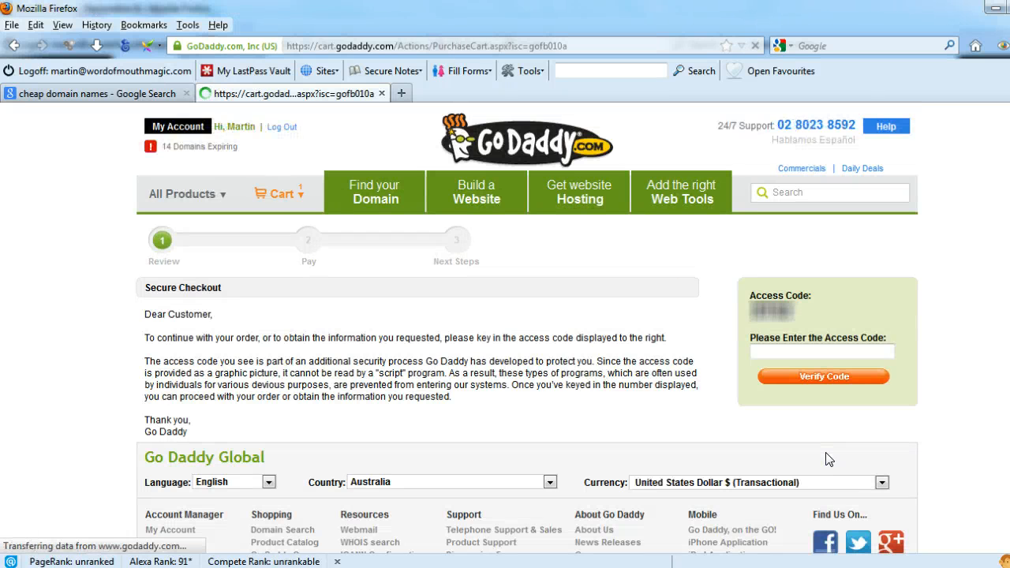
Enter the displayed access code on the Secure Checkout page, verify it to complete the purchase, and look over the order confirmation
{"action": "left_click", "coordinate": [811, 360]}
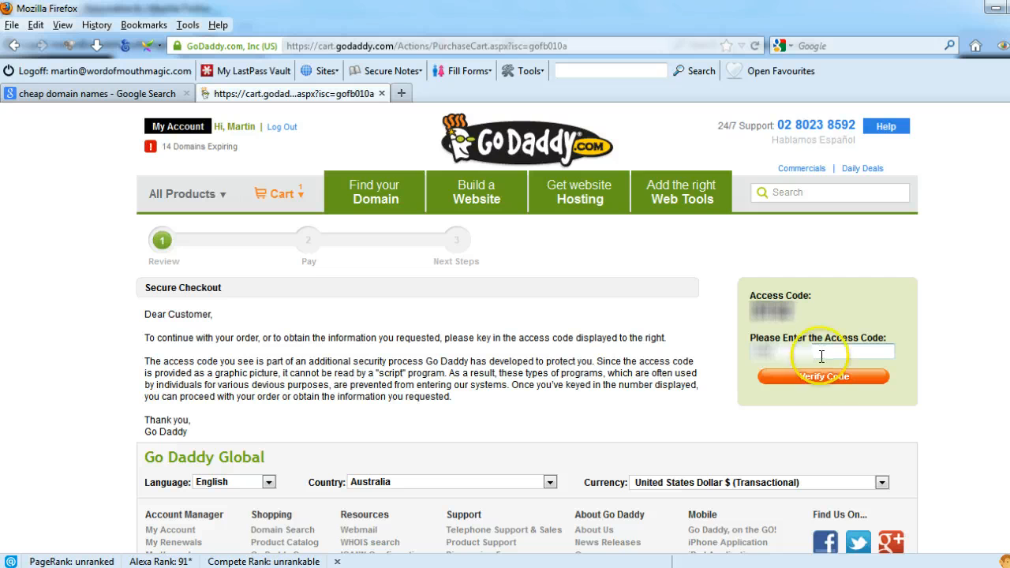
{"action": "left_click", "coordinate": [827, 382]}
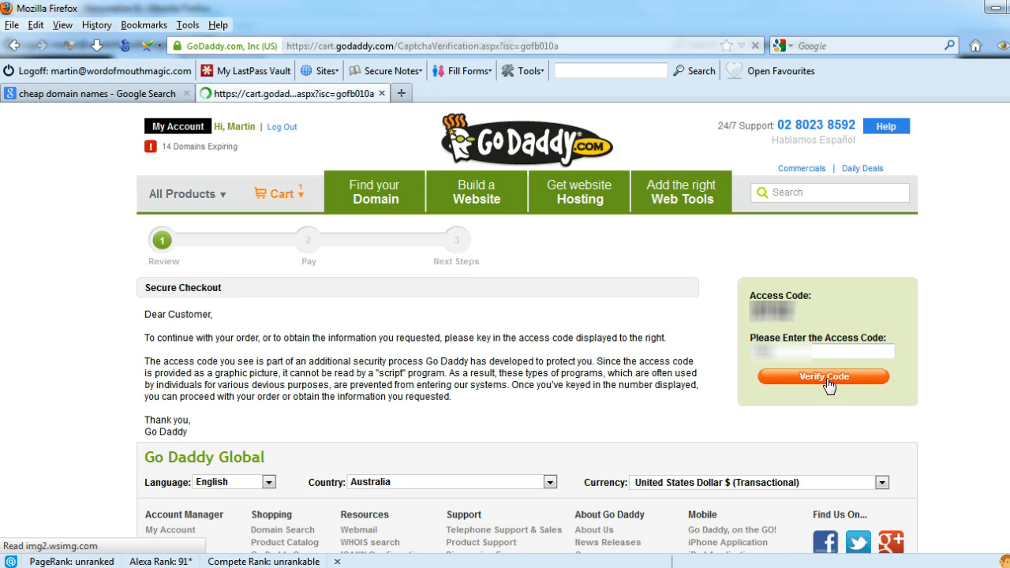
{"action": "left_click", "coordinate": [818, 357]}
{"action": "left_click", "coordinate": [813, 378]}
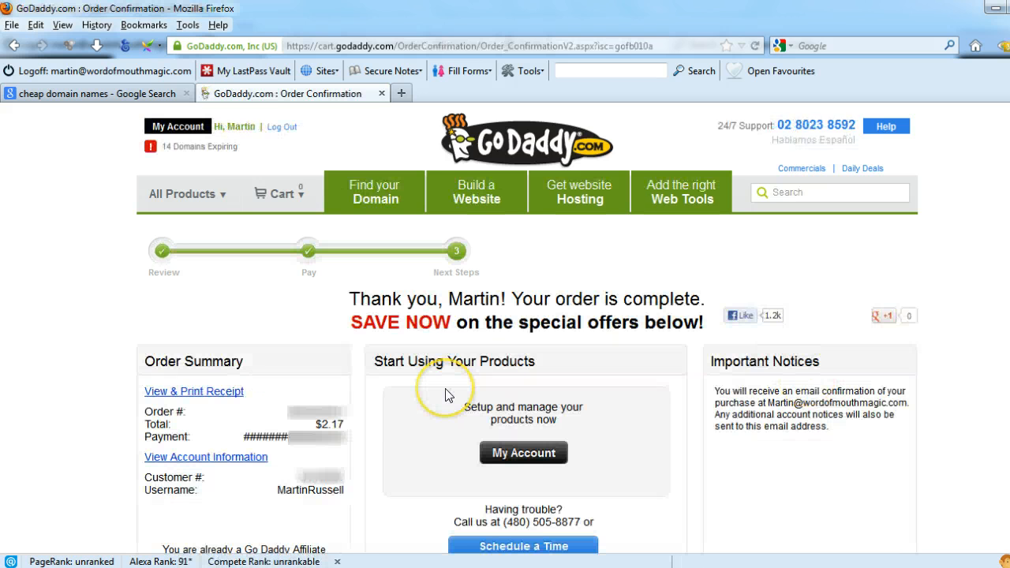
{"action": "scroll", "coordinate": [423, 423], "scroll_direction": "down", "scroll_amount": 3}
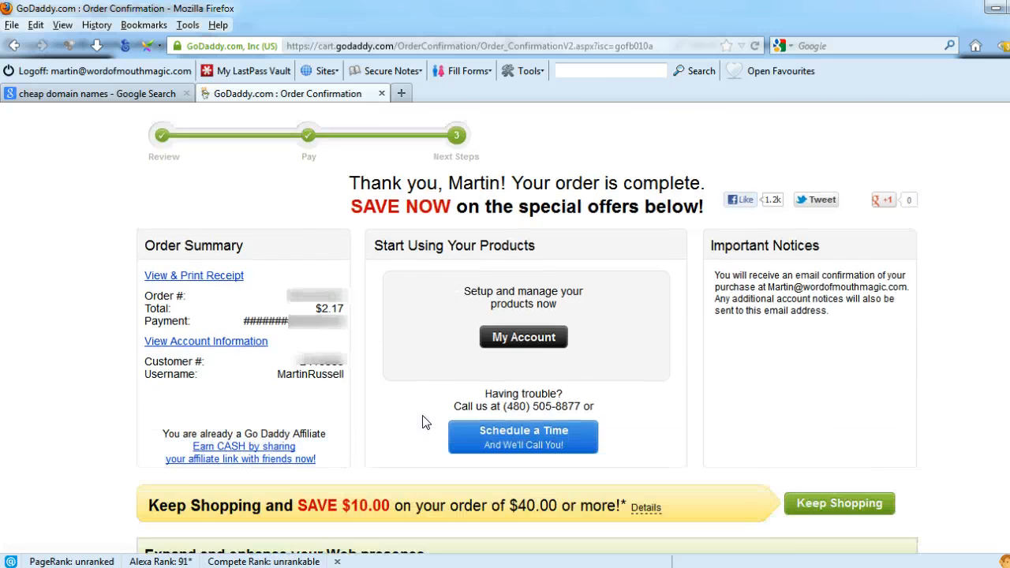
{"action": "scroll", "coordinate": [422, 423], "scroll_direction": "up", "scroll_amount": 5}
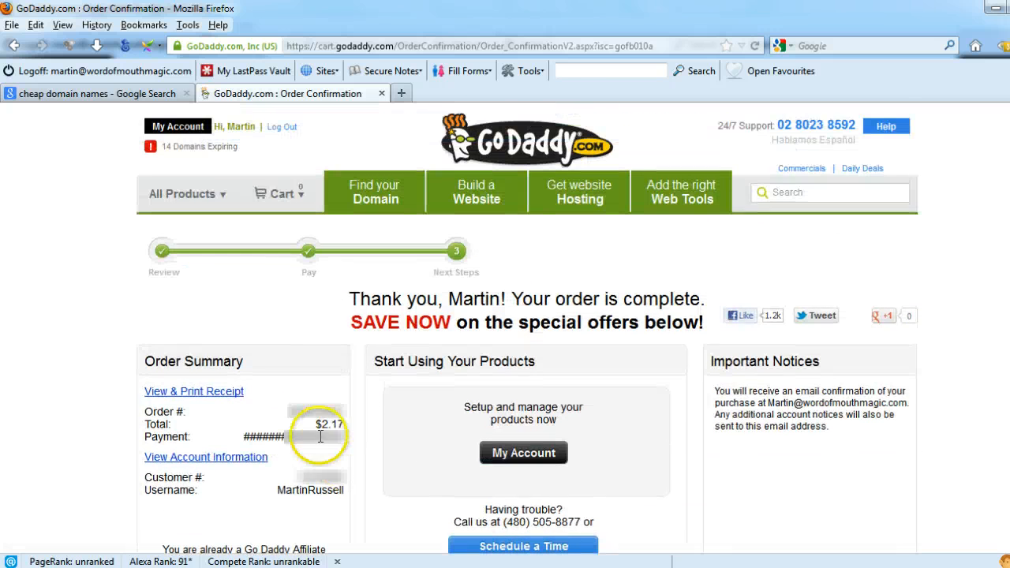